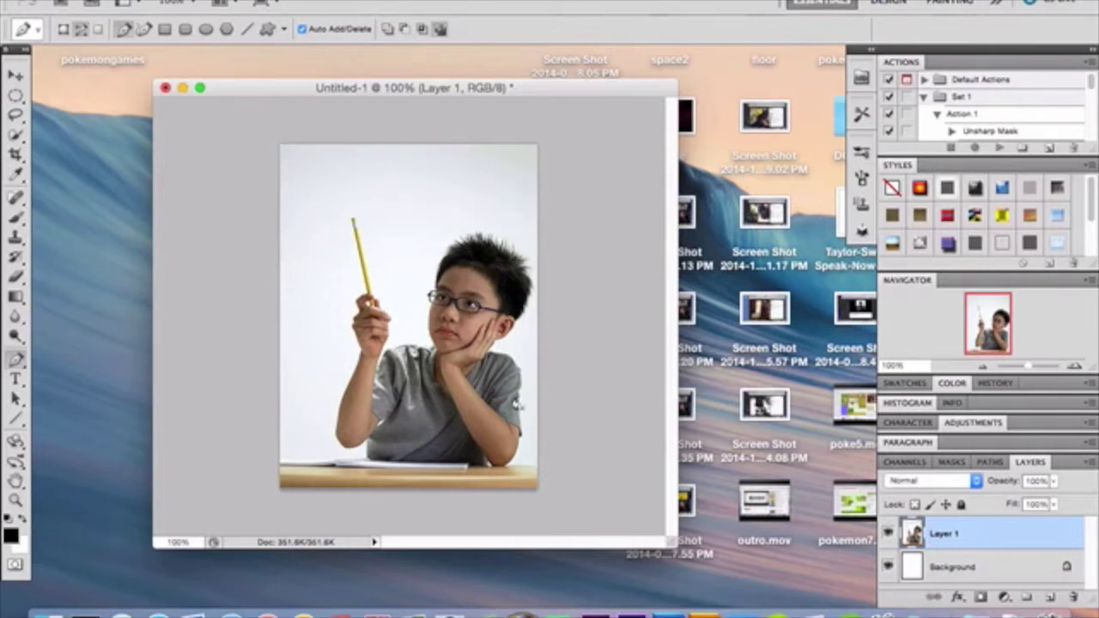
- Zoom in on the boy's photo from 100% to 200% to see the raised pencil
left_click(1076, 367)
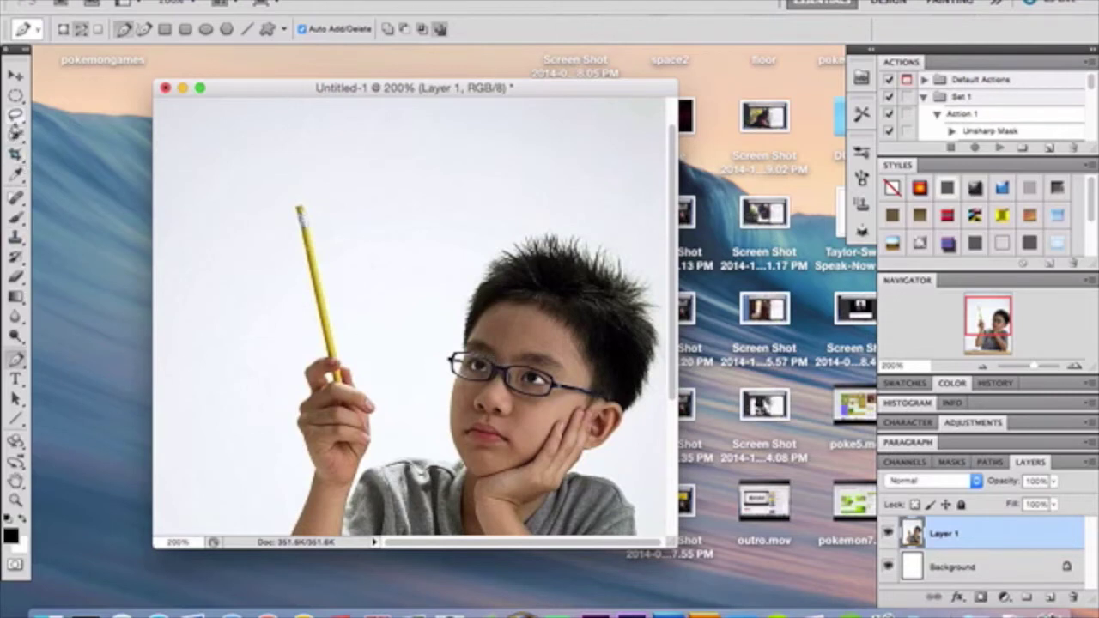
- Switch to the Pen tool and zoom in to 300% on the pencil
left_click(16, 116)
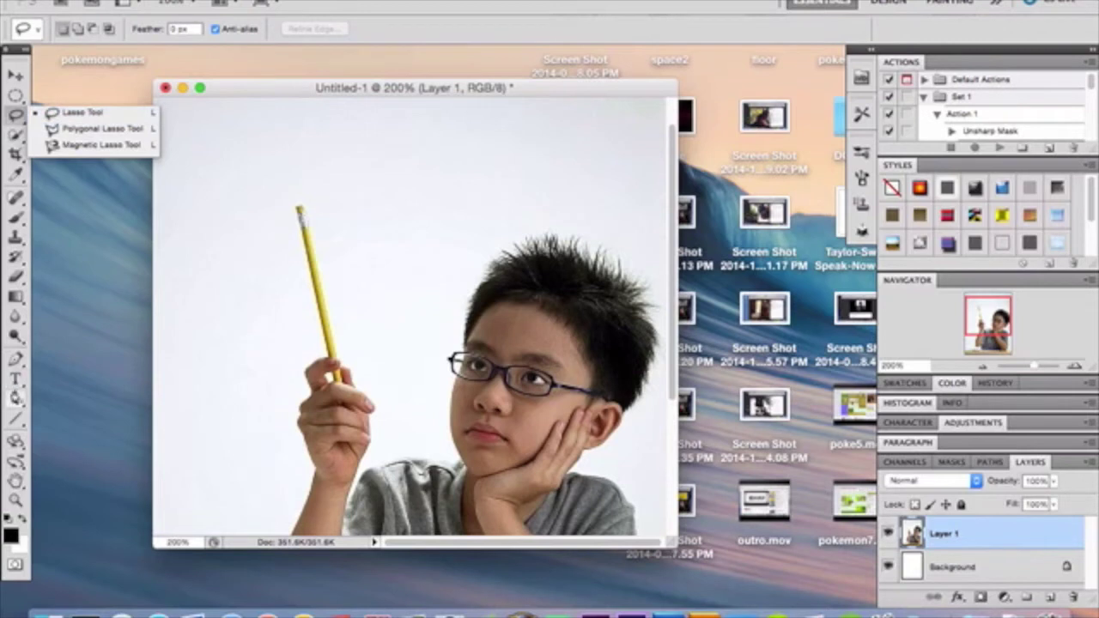
key("p")
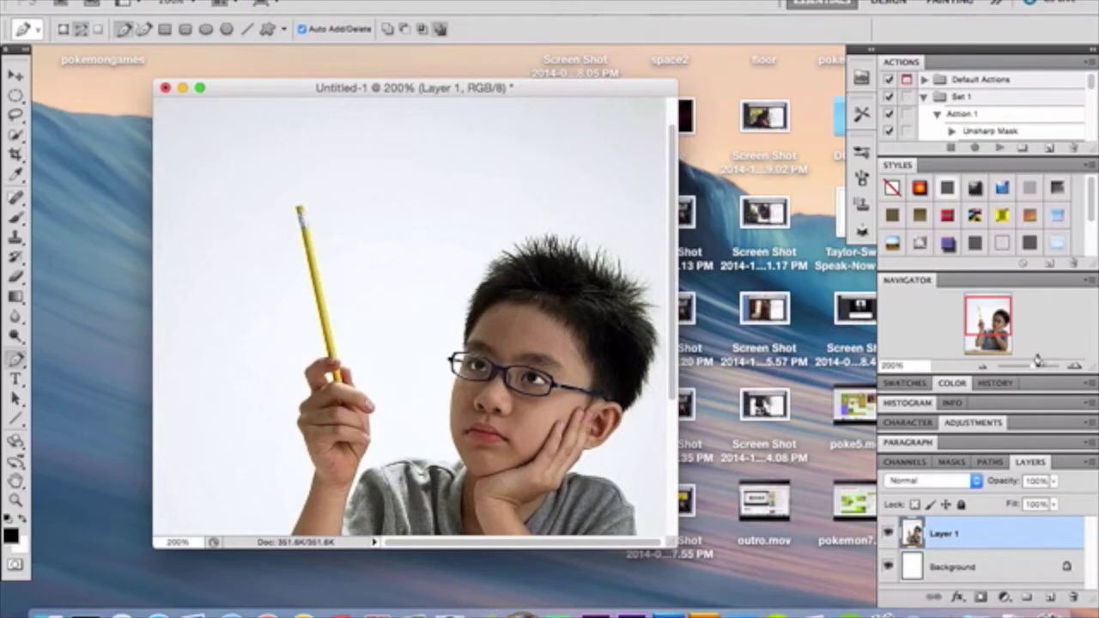
left_click(1073, 366)
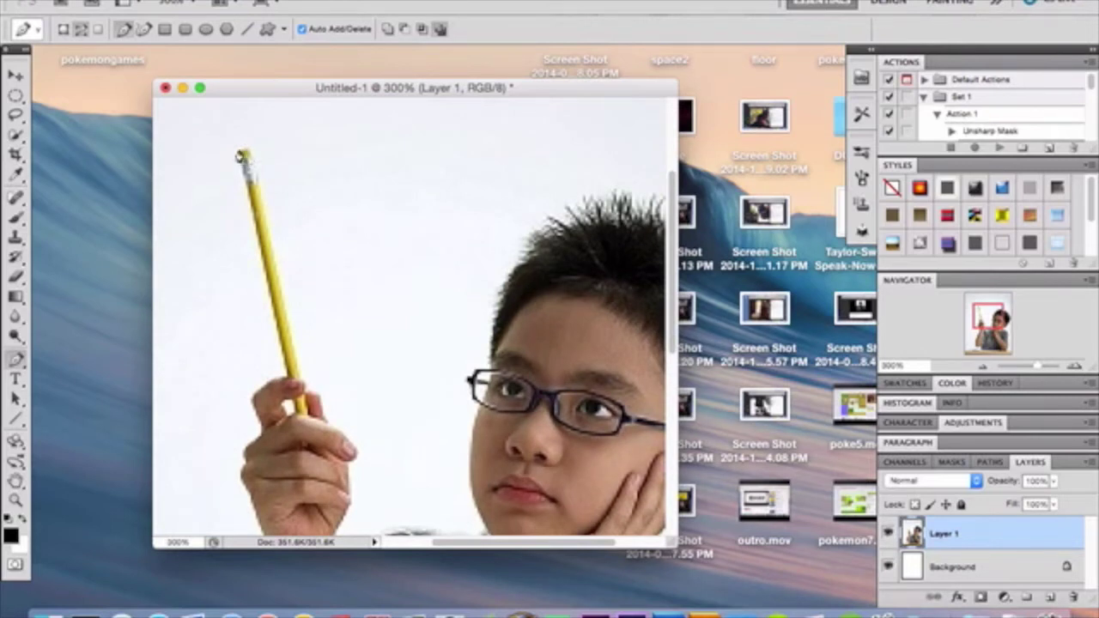
- Trace anchors down the pencil's right edge to the fingers, up the left edge, and close at the tip
left_click(245, 148)
left_click(256, 173)
left_click(263, 189)
left_click(265, 206)
left_click(271, 220)
left_click(276, 246)
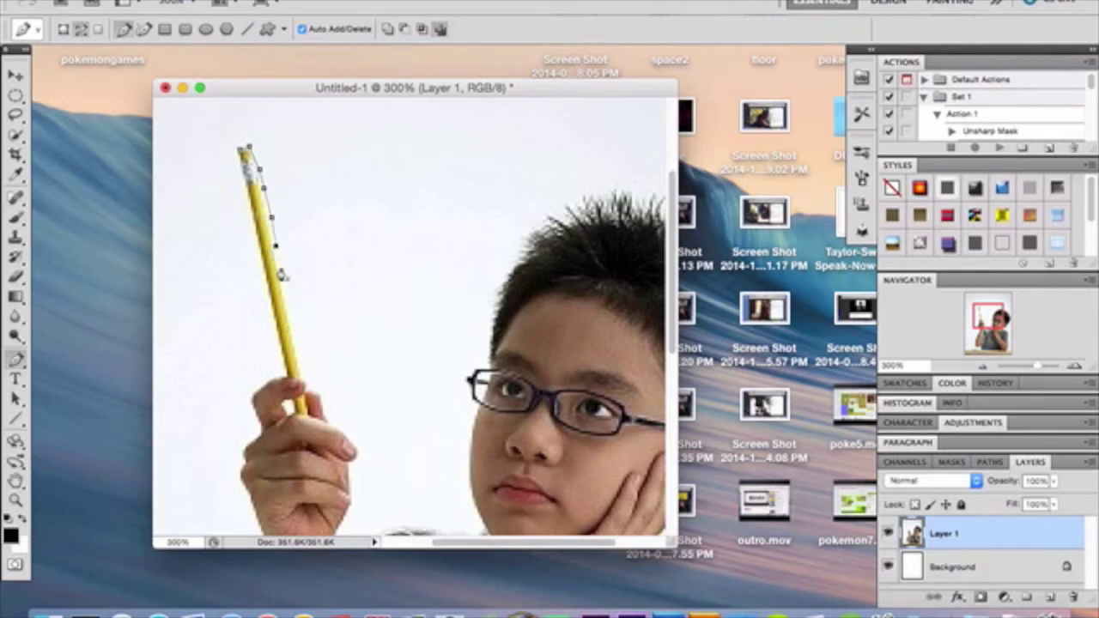
left_click(283, 270)
left_click(293, 319)
left_click(300, 359)
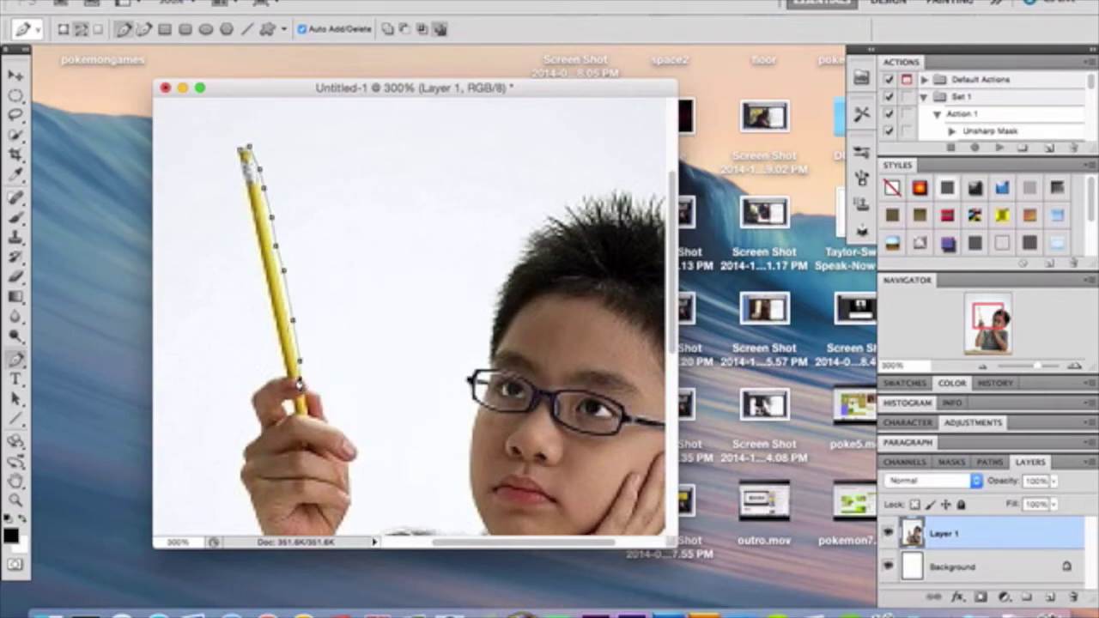
left_click(288, 376)
left_click(277, 343)
left_click(268, 267)
left_click(248, 199)
left_click(245, 153)
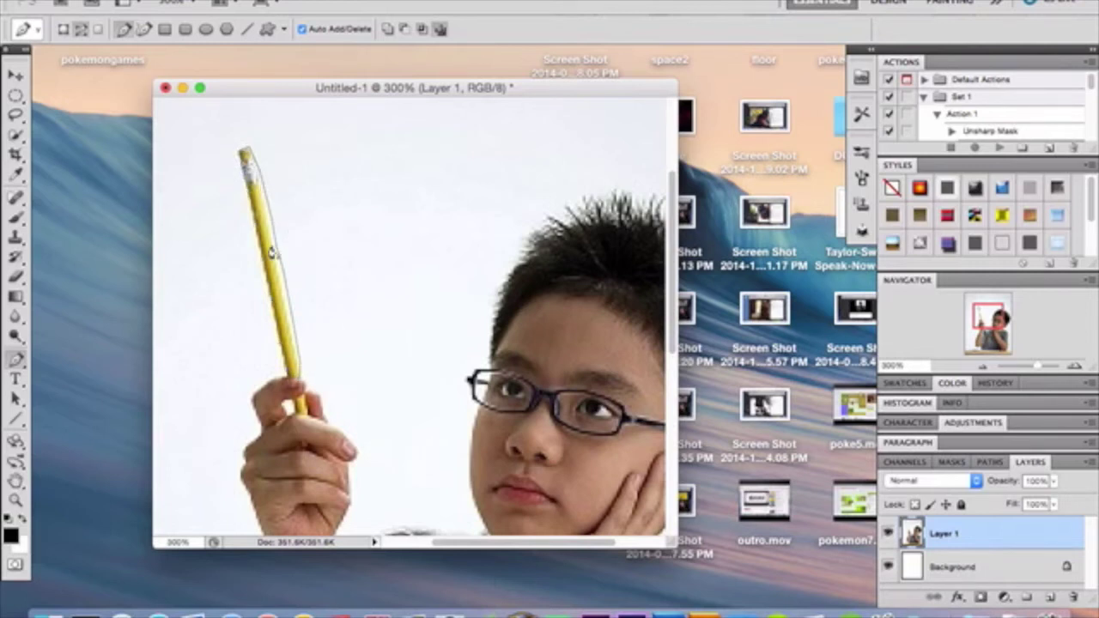
- Make a selection from the pencil path with Feather Radius 0 and copy it to a new Layer 2
right_click(272, 251)
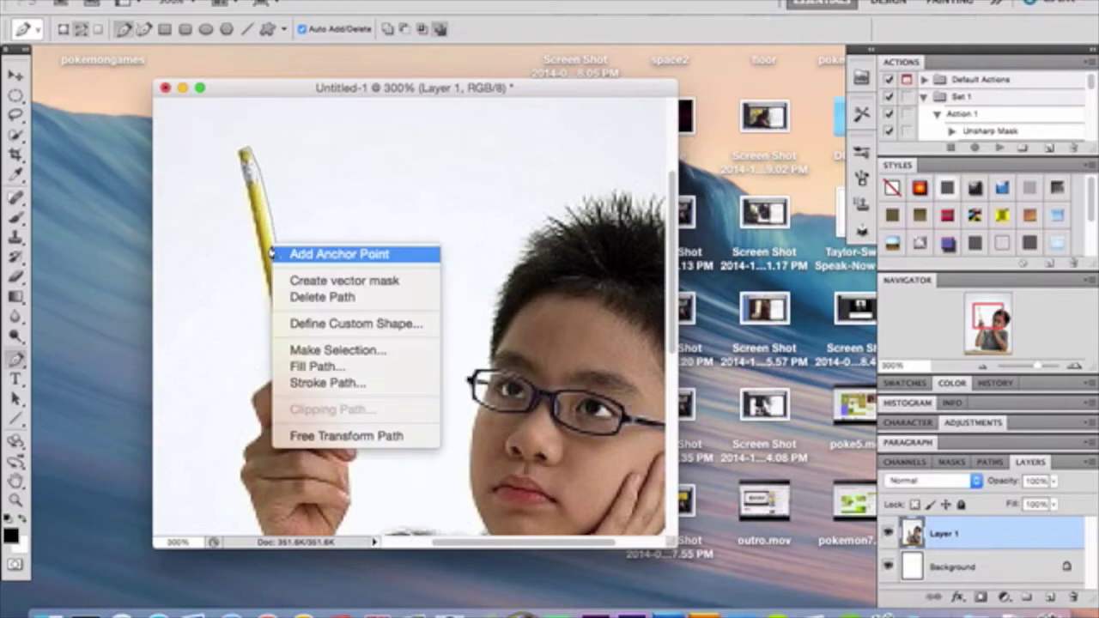
left_click(343, 355)
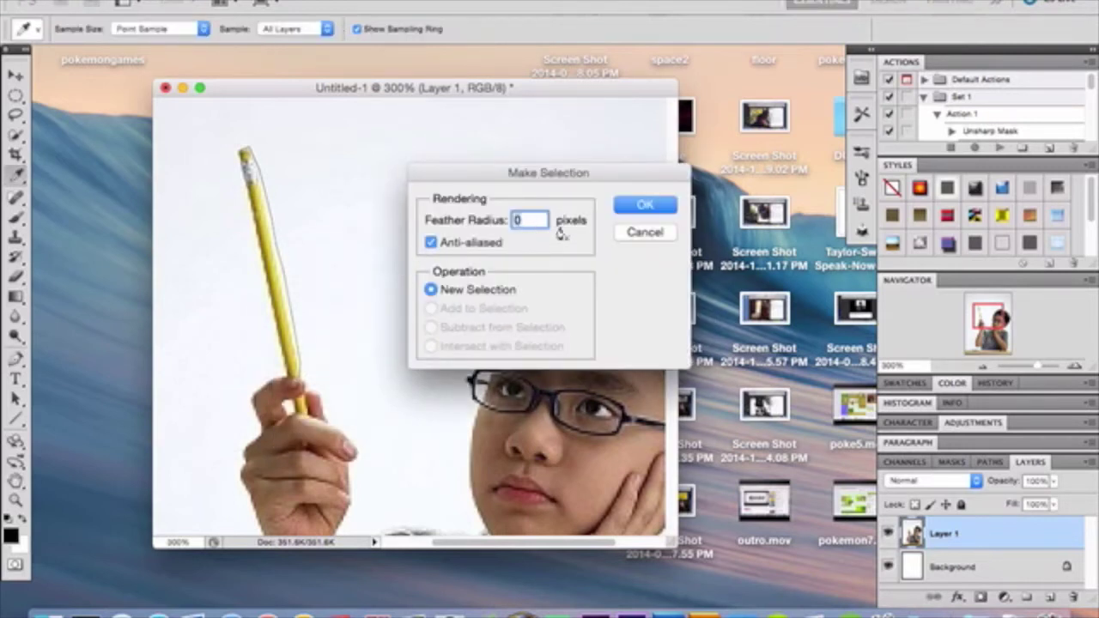
key("Return")
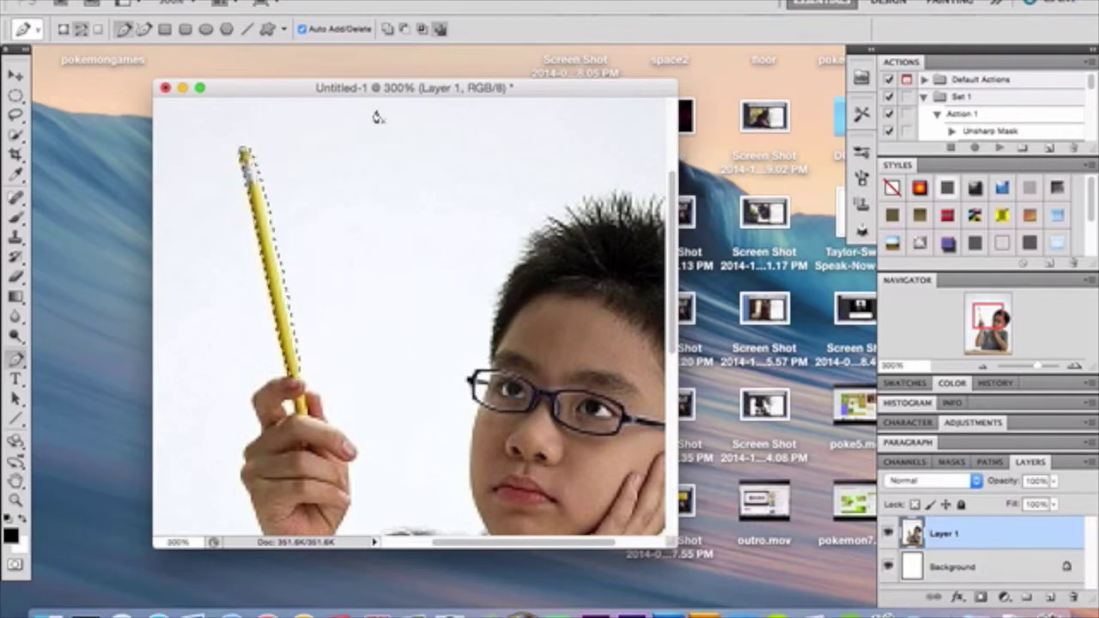
key("super+j")
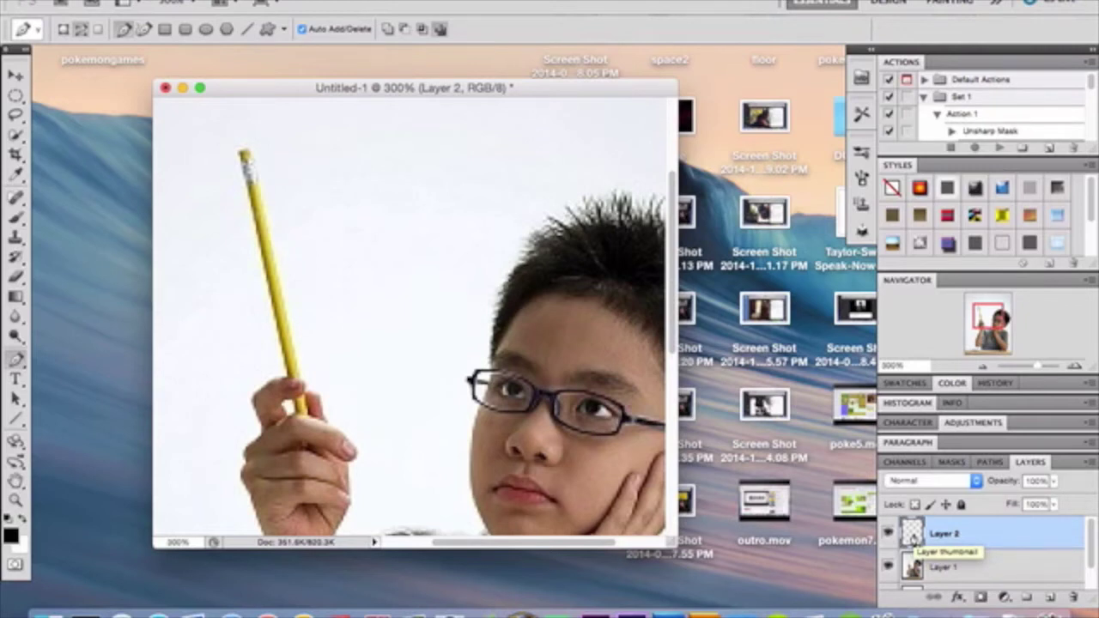
- Load Layer 2's pencil shape as a selection, fill it with white, and deselect
left_click(912, 534, "super")
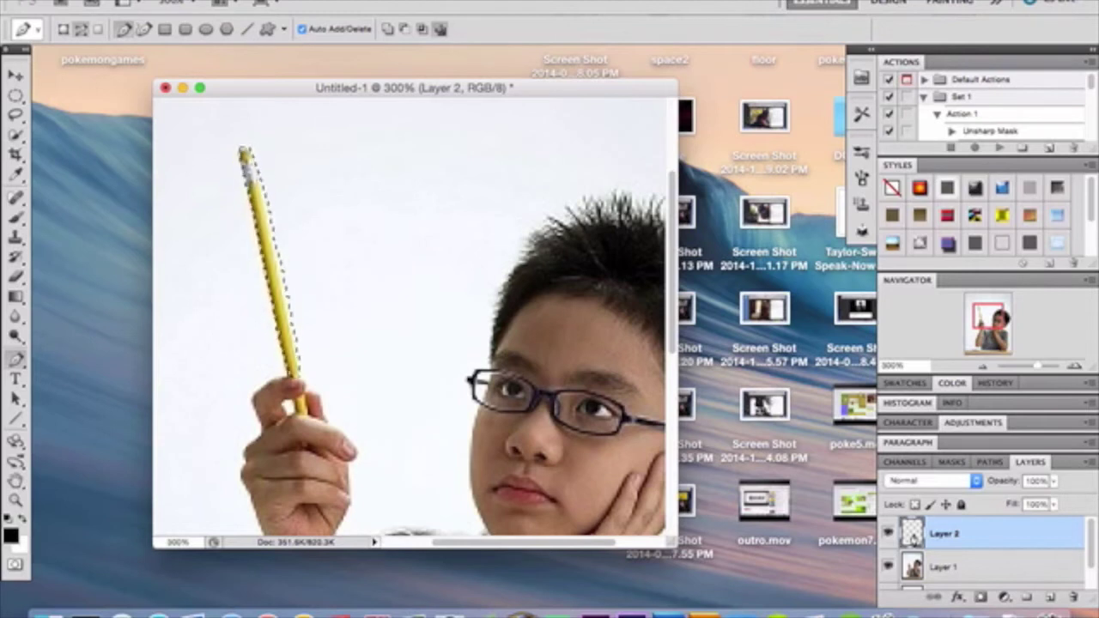
key("Delete")
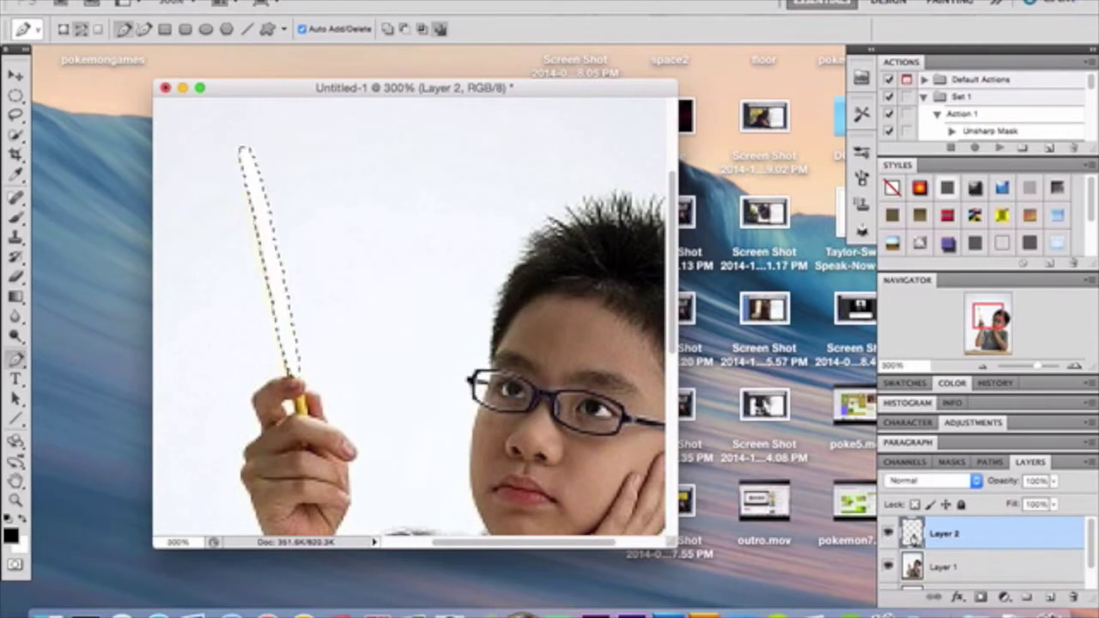
key("super+d")
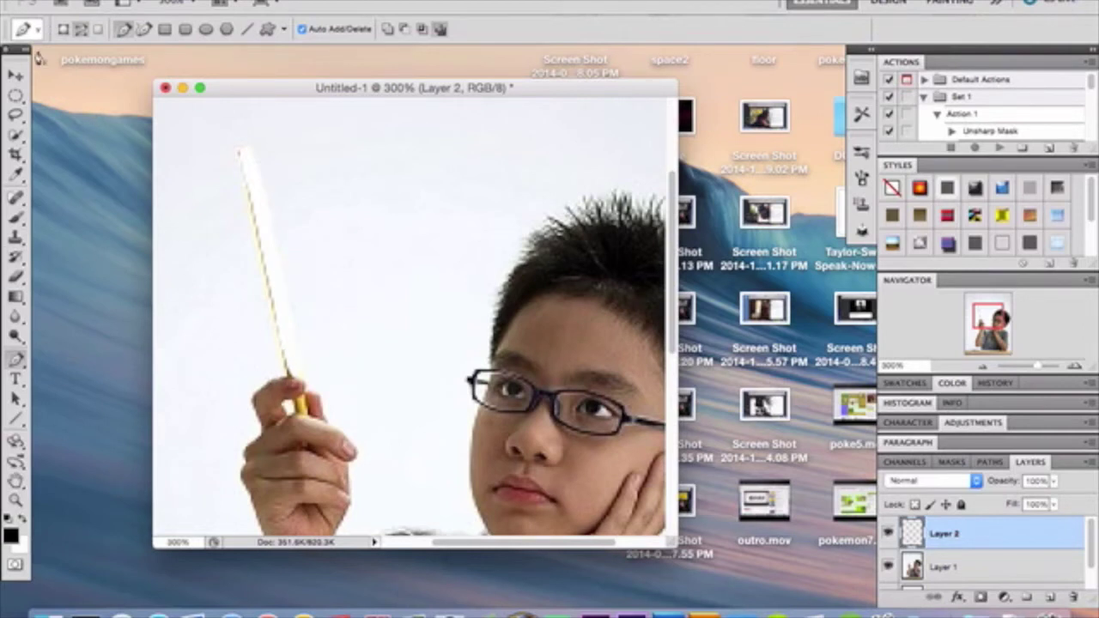
left_click(15, 76)
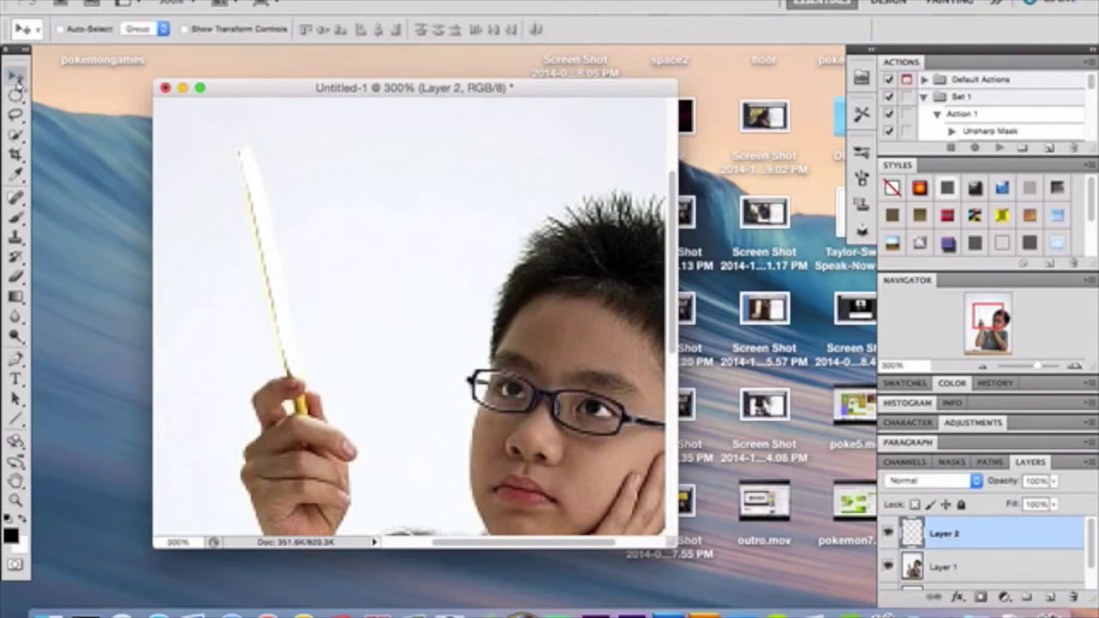
- Add an Outer Glow layer style to Layer 2 with its colour set to bright green 00ff36
double_click(1016, 538)
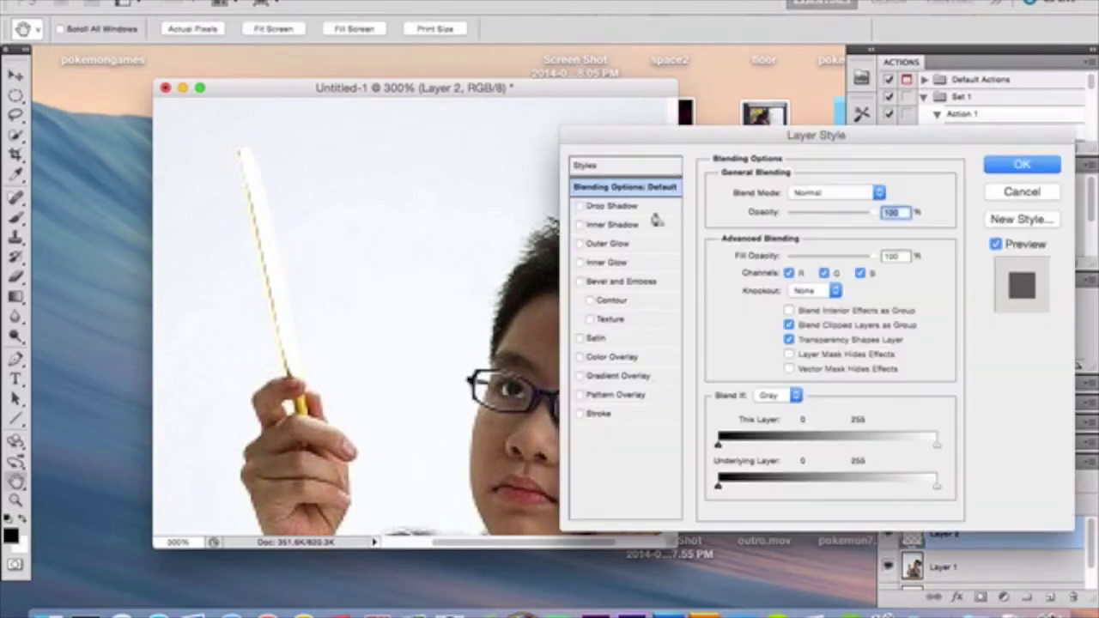
left_click(651, 246)
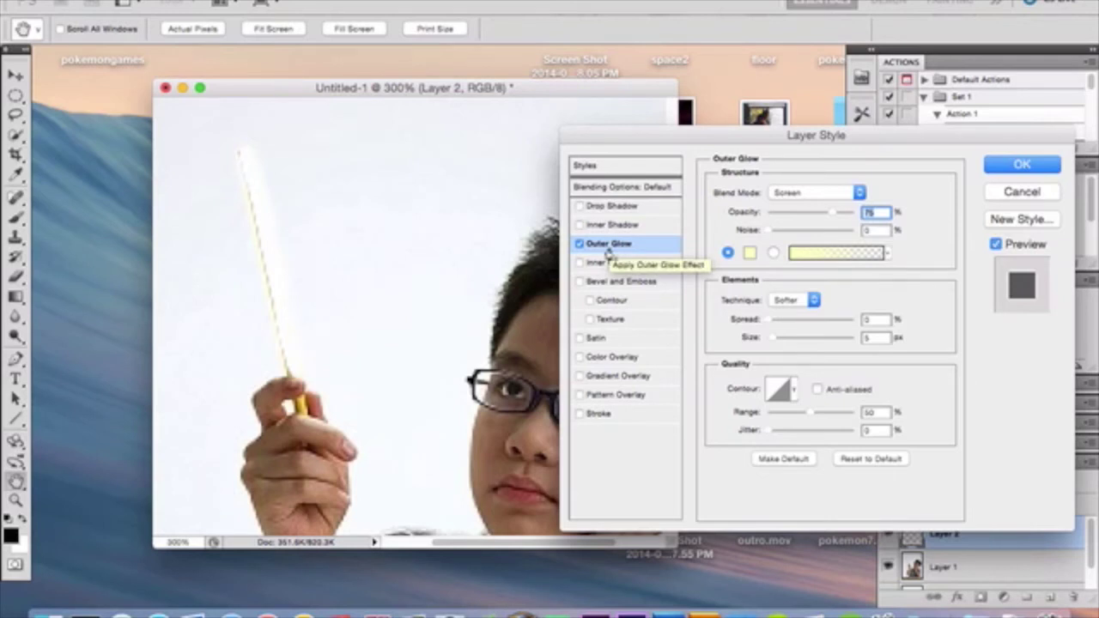
left_click(749, 254)
left_click(783, 298)
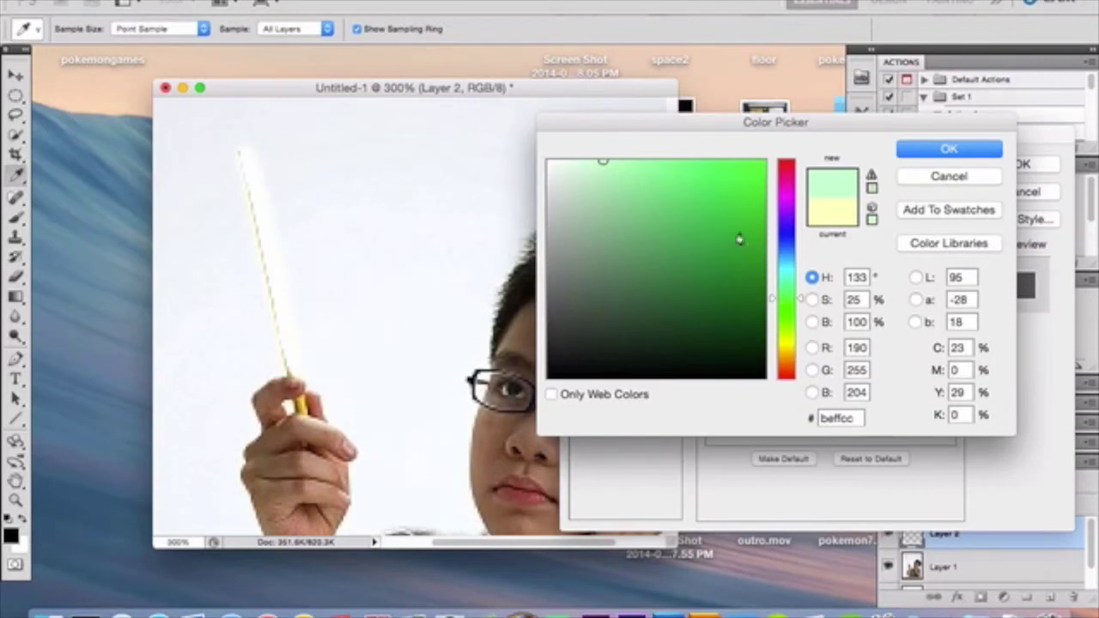
mouse_move(738, 238)
left_mouse_down()
mouse_move(738, 206)
mouse_move(783, 137)
left_mouse_up()
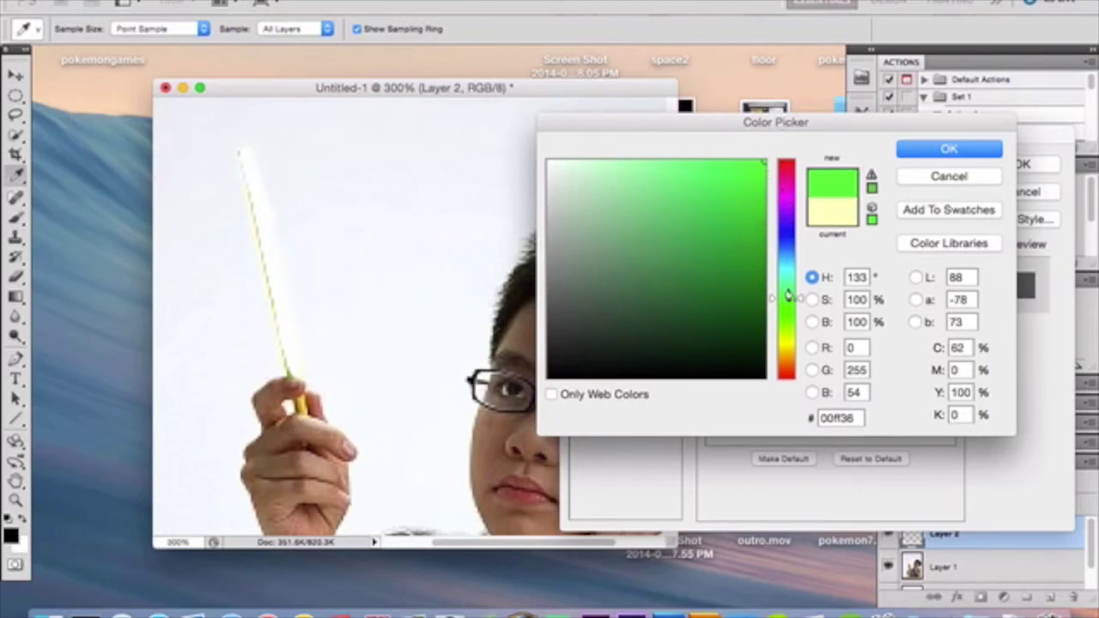
left_click(935, 155)
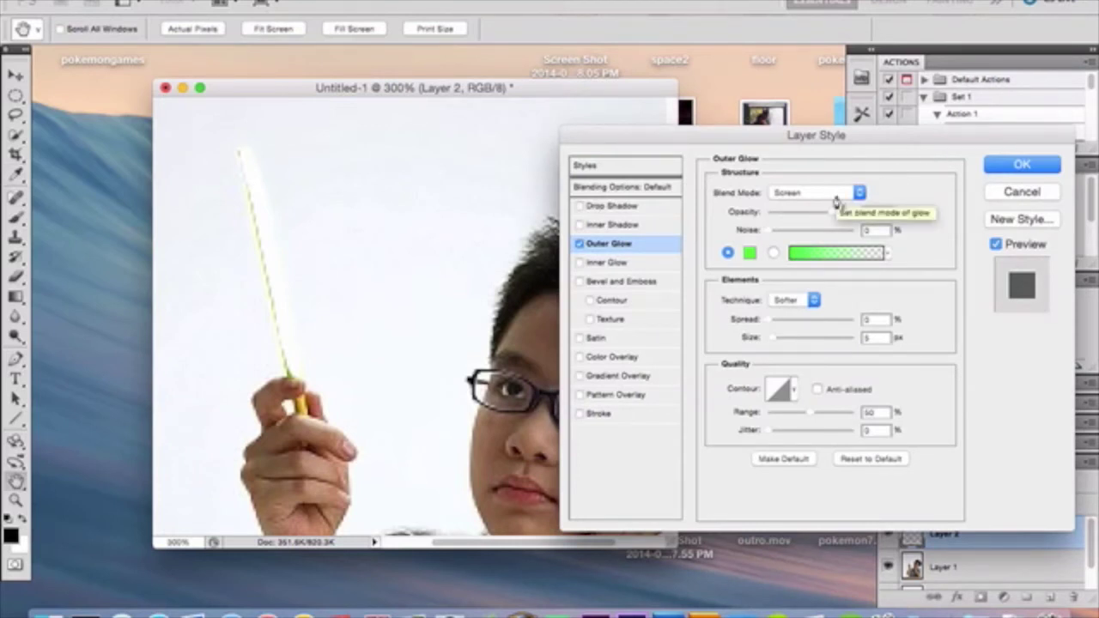
- Set the outer glow to Normal blend, 100% opacity, 6% spread and 16 px size, and apply it
left_click(835, 197)
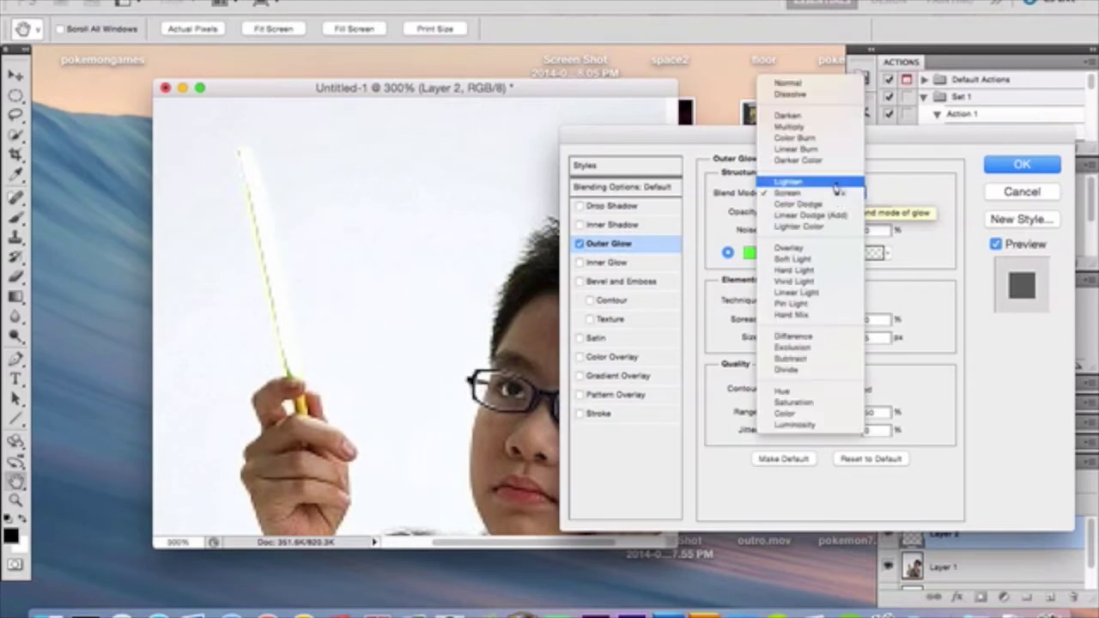
left_click(829, 95)
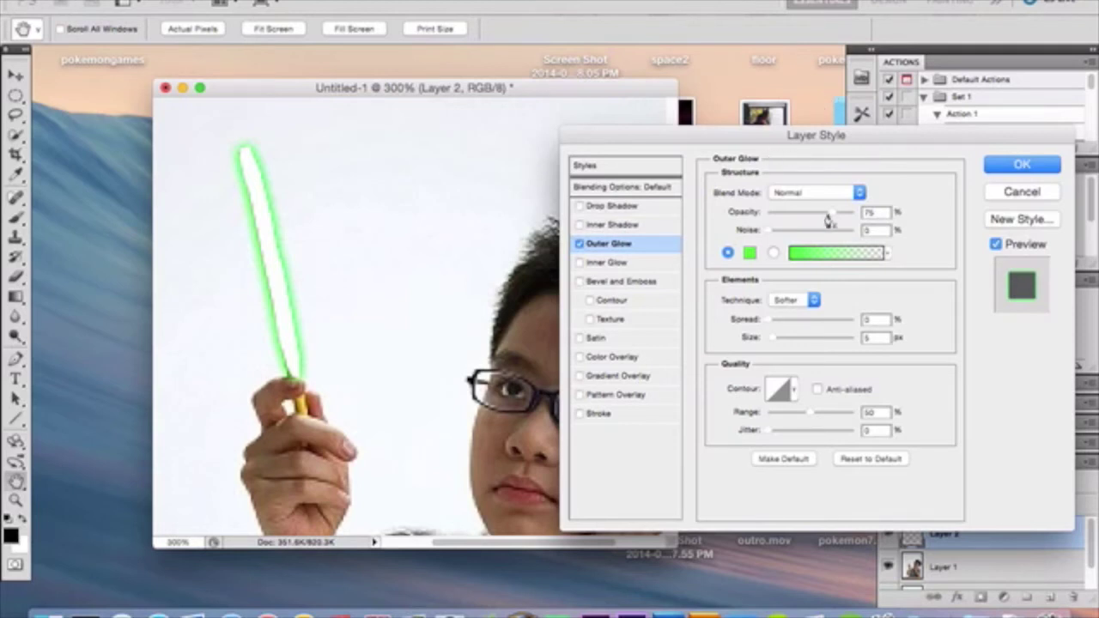
left_click_drag(831, 222, 869, 216)
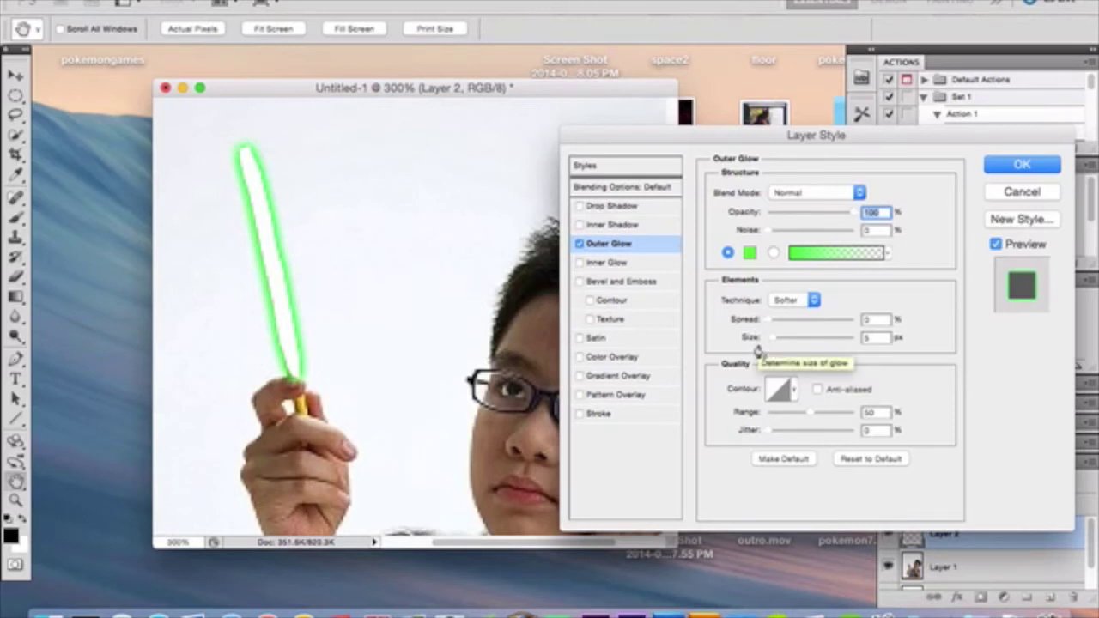
left_click(770, 323)
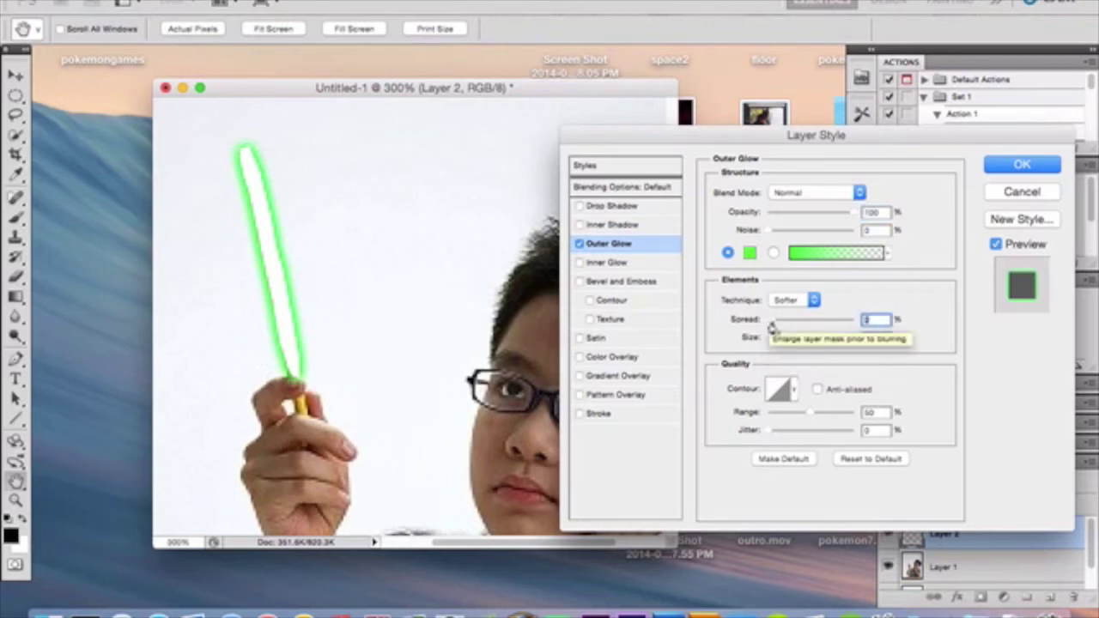
mouse_move(771, 325)
left_mouse_down()
mouse_move(804, 327)
mouse_move(767, 327)
mouse_move(781, 326)
mouse_move(776, 342)
mouse_move(770, 327)
mouse_move(778, 344)
left_mouse_up()
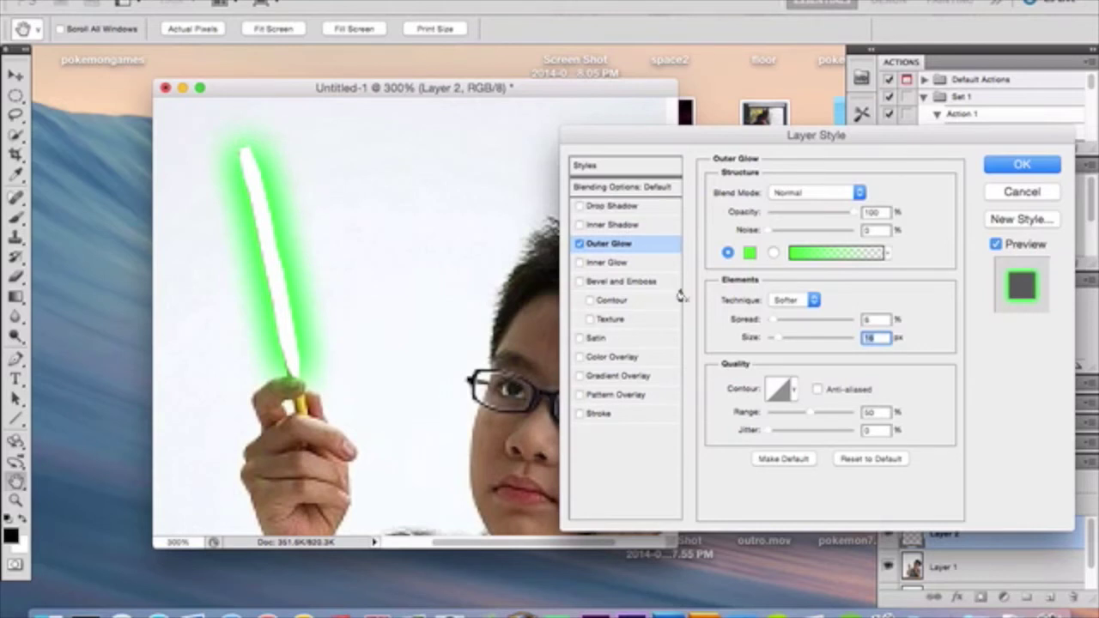
key("Return")
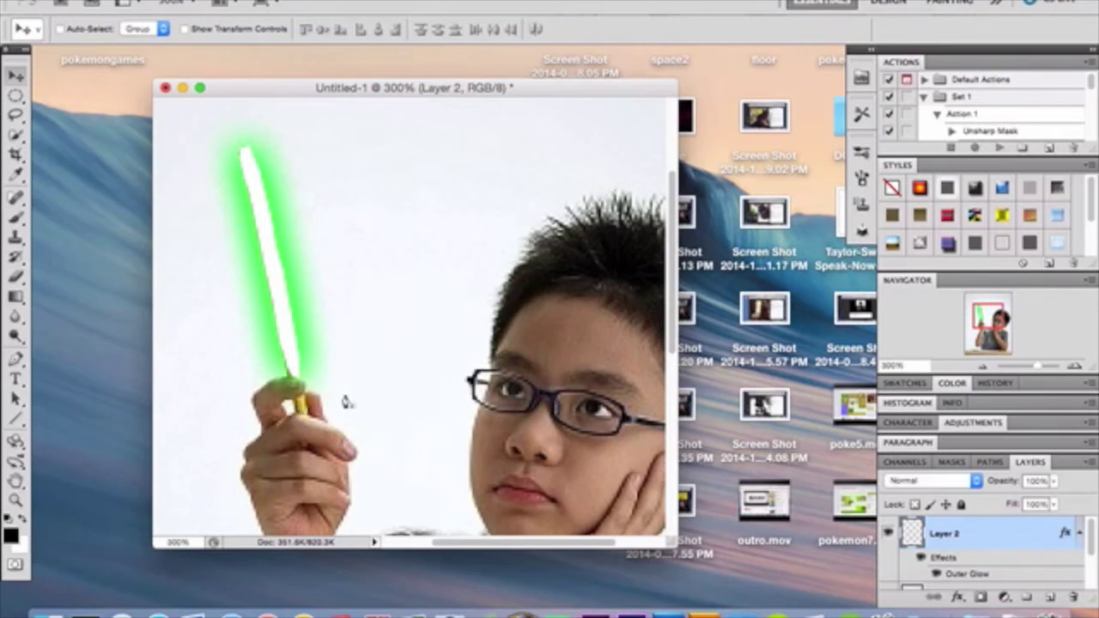
- Zoom to 400% on the hand holding the saber, select Layer 1, and pick the Pen tool
left_click(1074, 368)
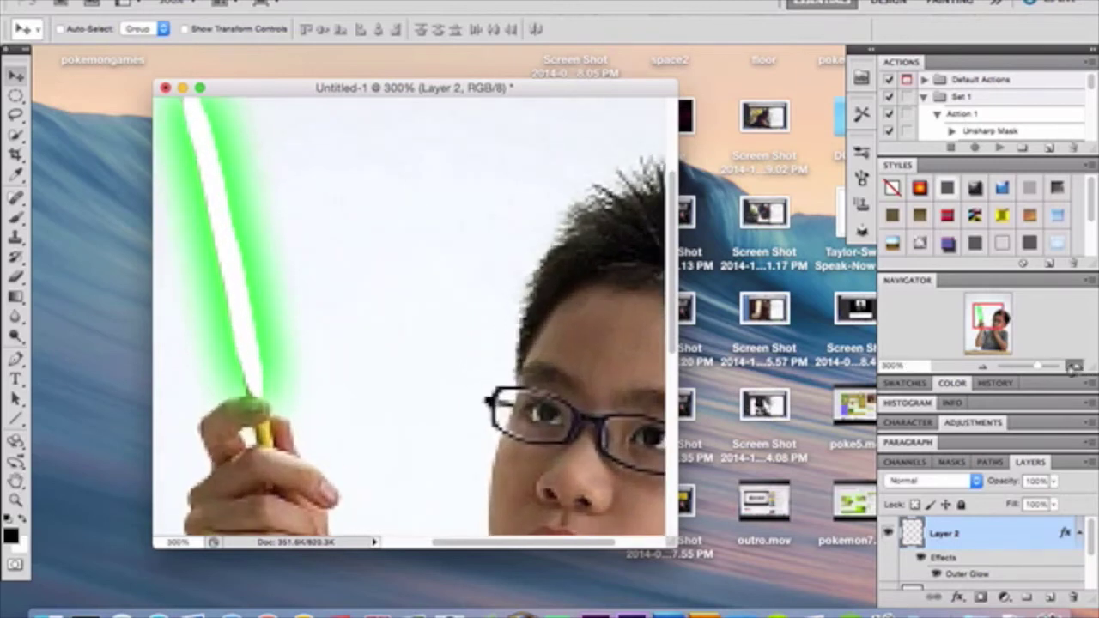
key("alt+bracketleft")
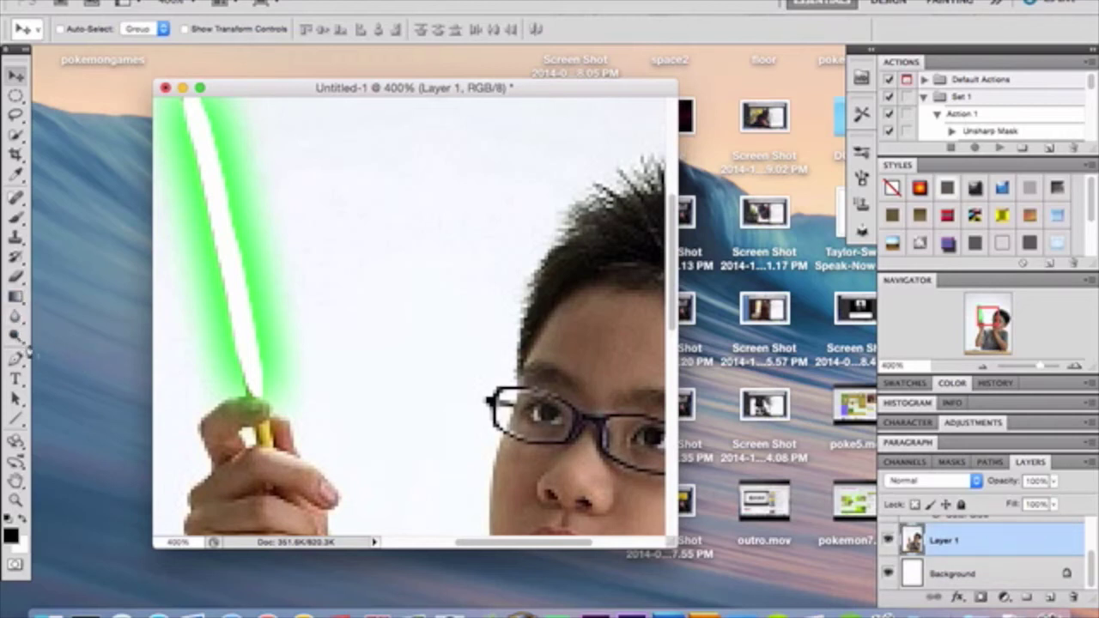
left_click(17, 359)
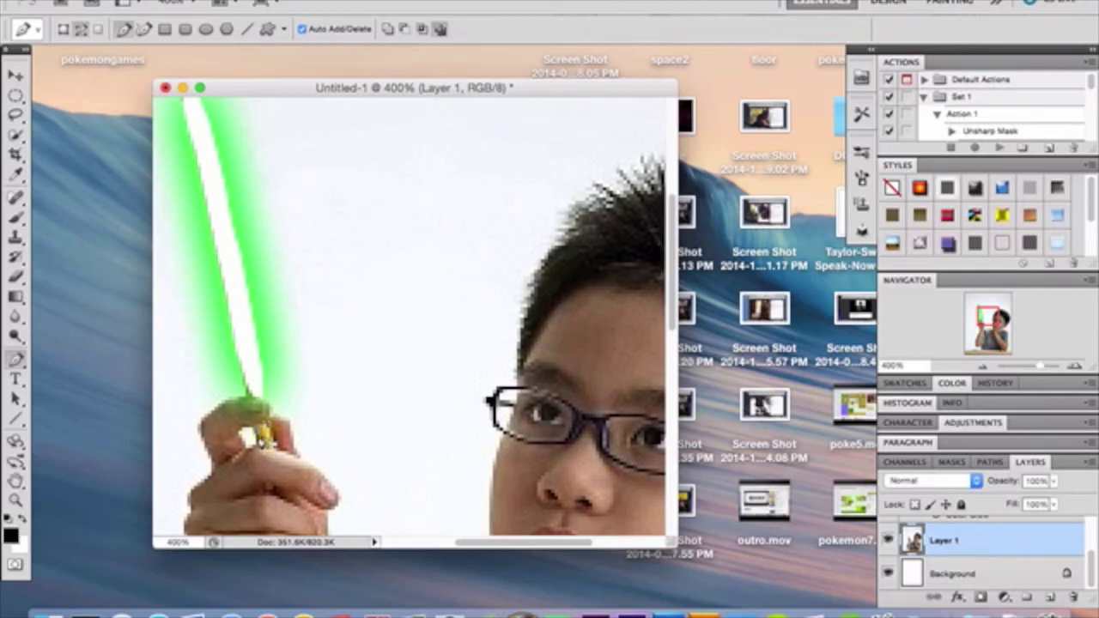
- Delete the existing stray path near the pencil end
right_click(263, 434)
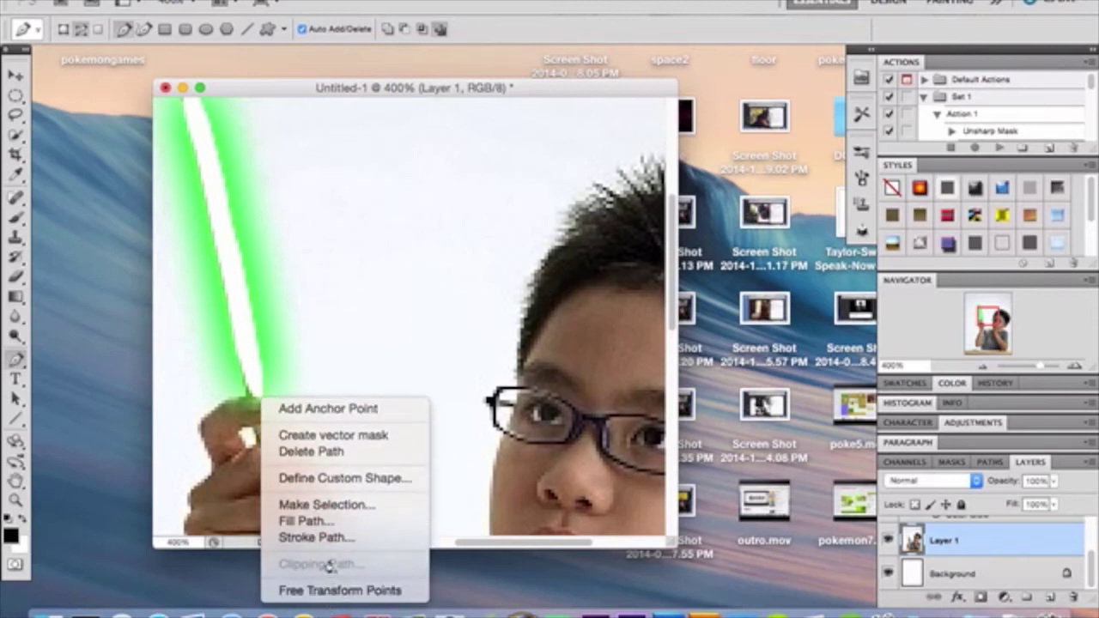
left_click(960, 545)
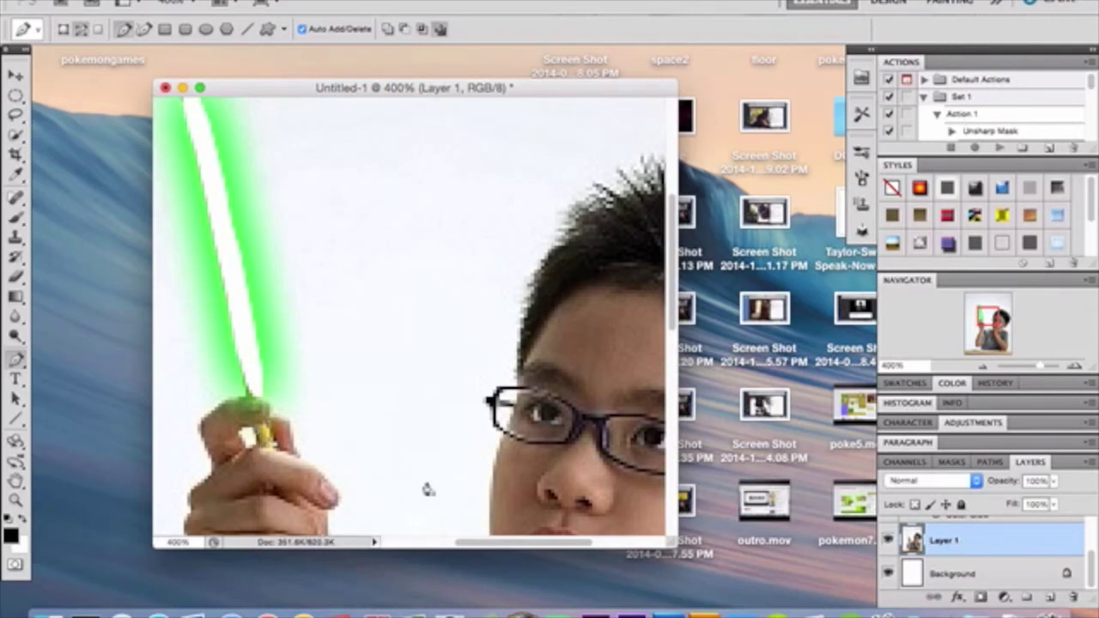
right_click(270, 443)
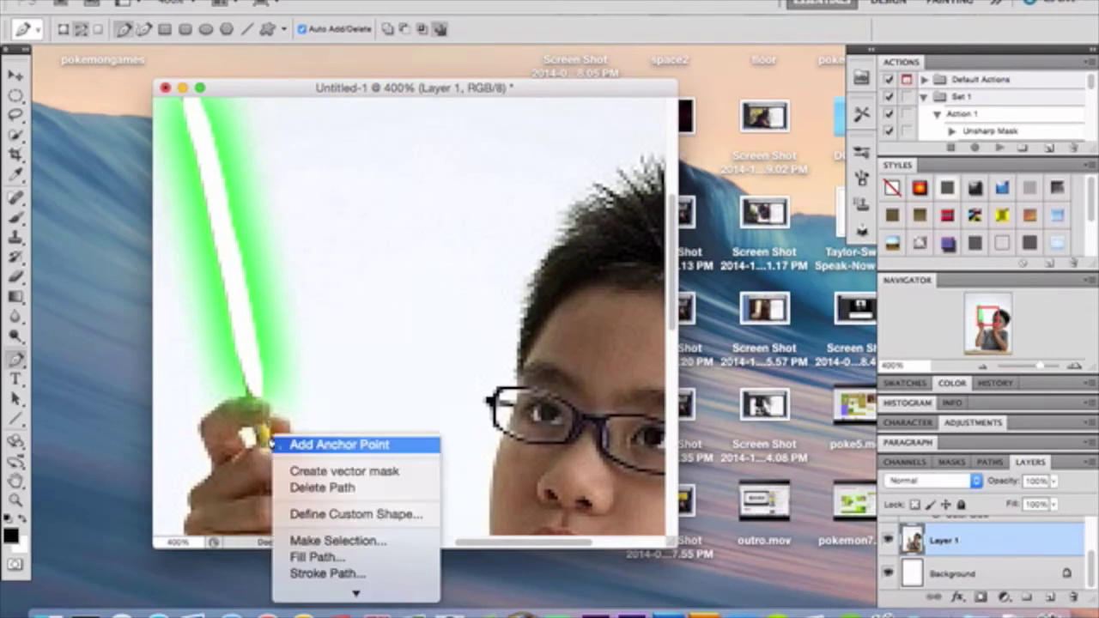
left_click(319, 488)
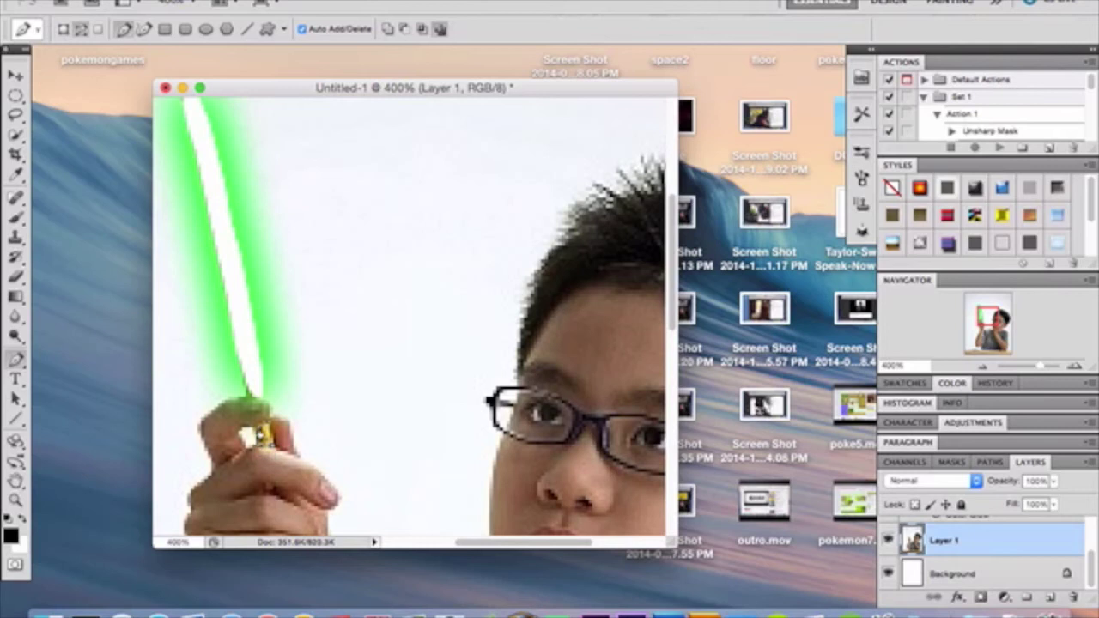
- Turn the path traced around the pencil end into a selection with Feather Radius 0
right_click(267, 438)
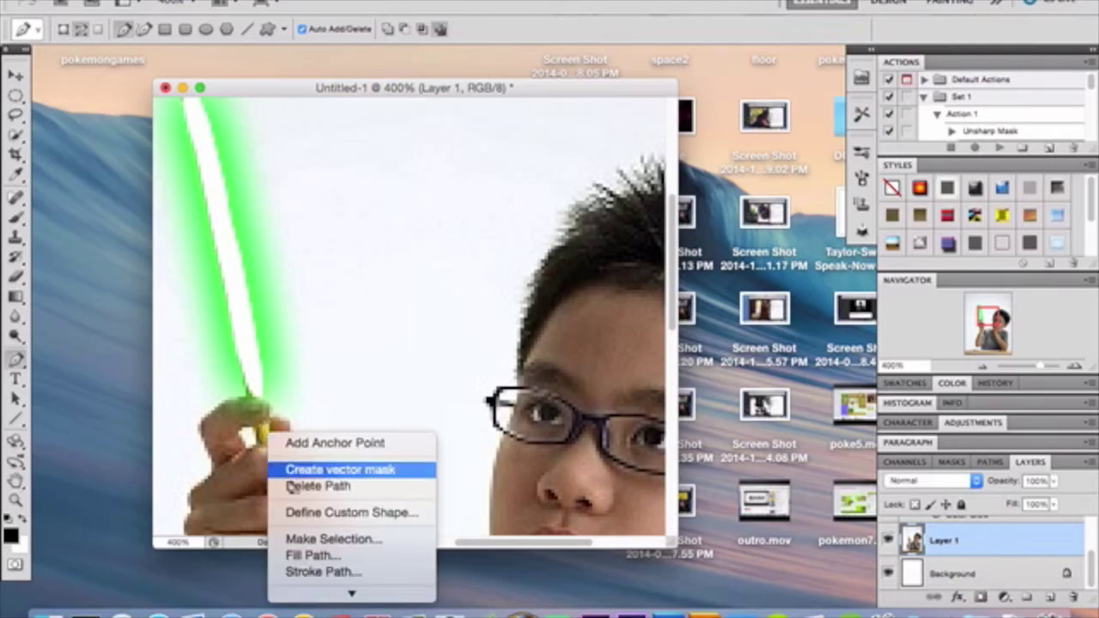
left_click(328, 541)
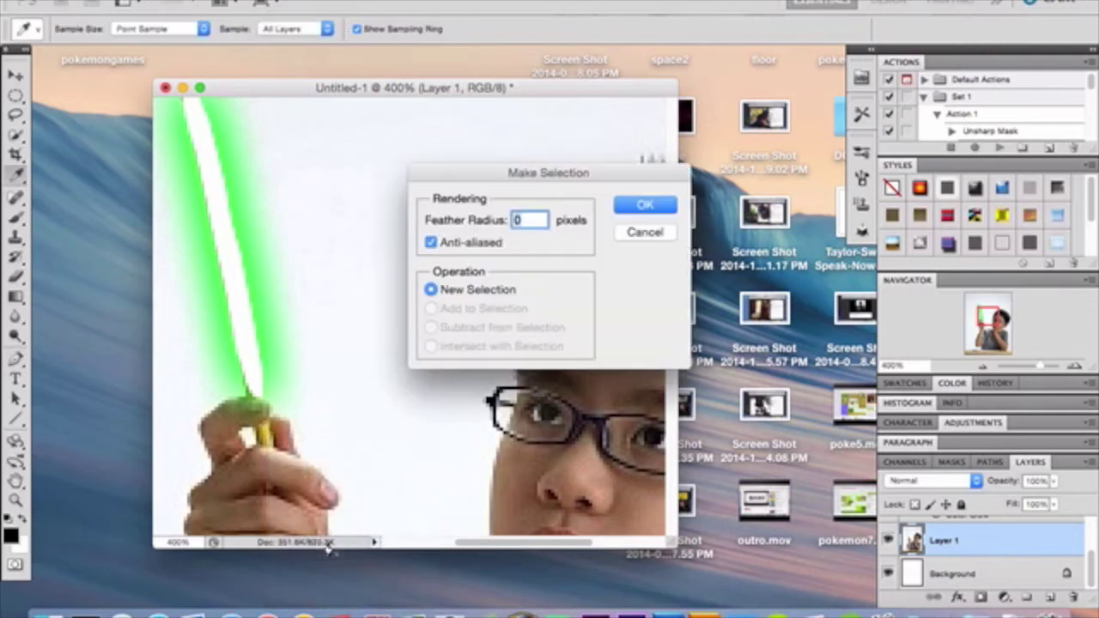
left_click(658, 209)
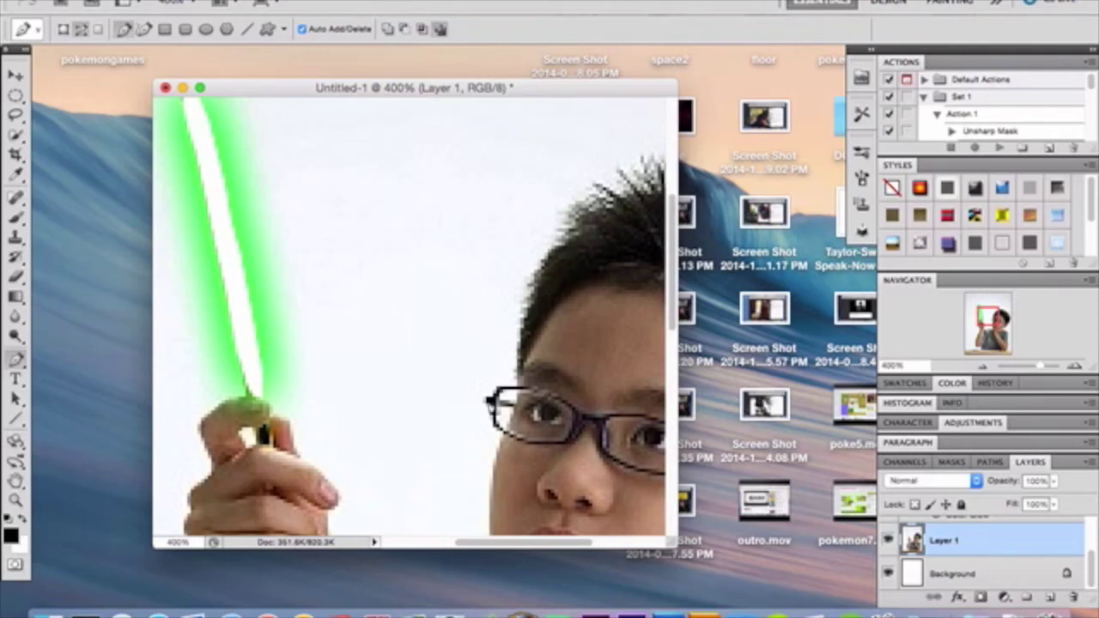
- Zoom the Navigator back to 100% to view the whole photo with the green lightsaber
left_click_drag(982, 369, 981, 368)
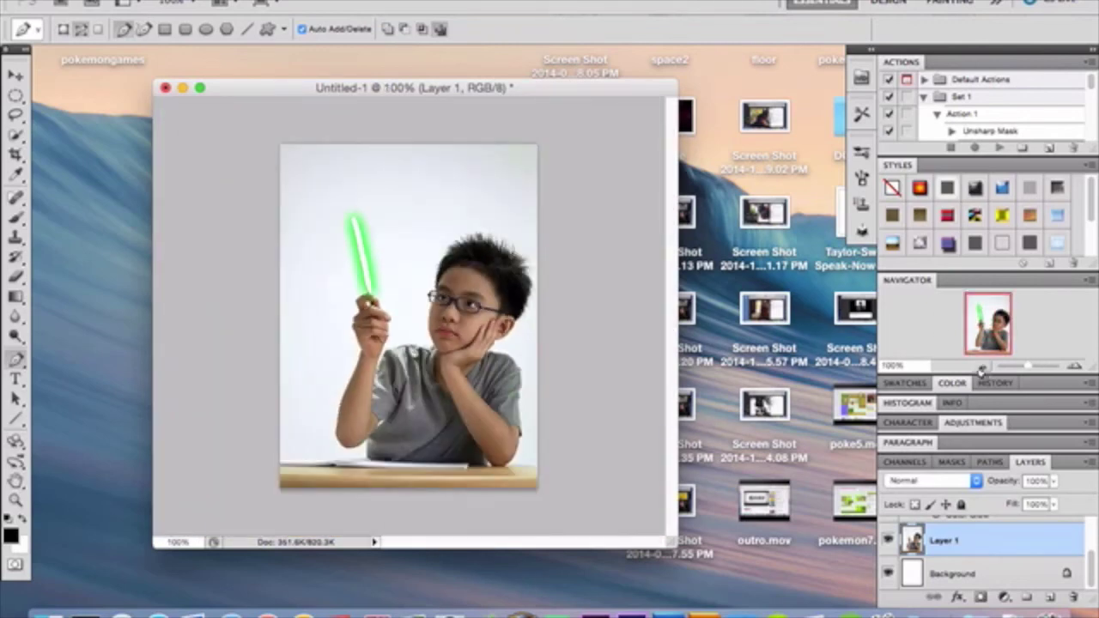